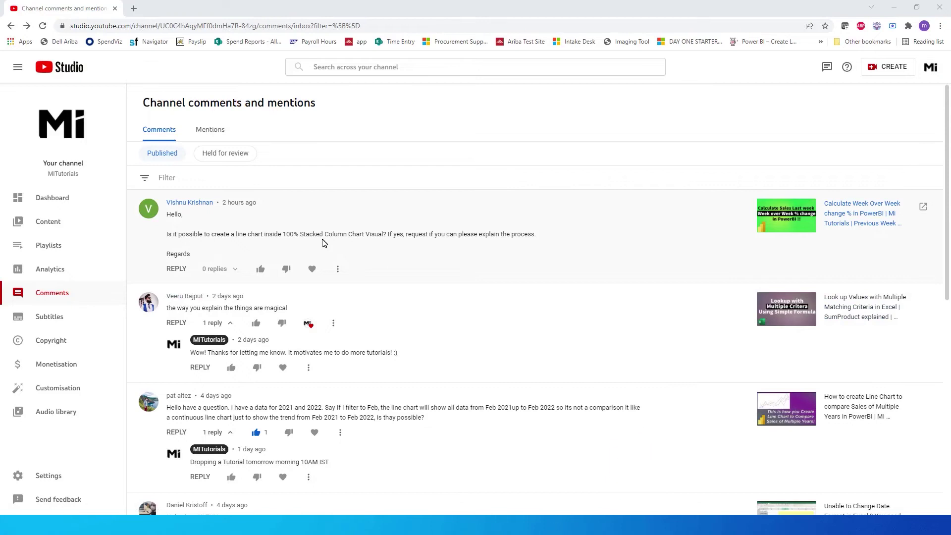
After reading the viewer's question about a line in a 100% stacked chart, bring up the window switcher.
key("alt+Tab")
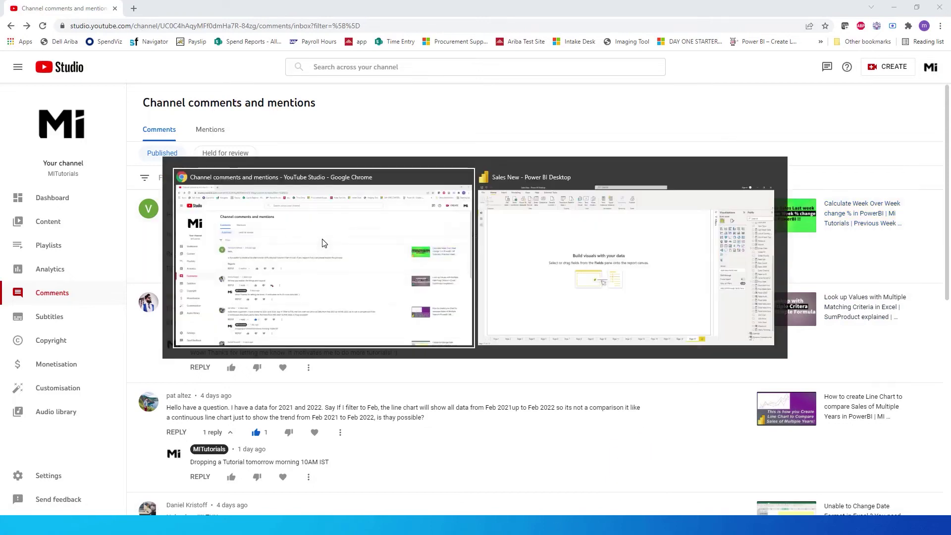
Switch to the Sales New report in Power BI Desktop, on the empty Page 17.
key("alt+Tab")
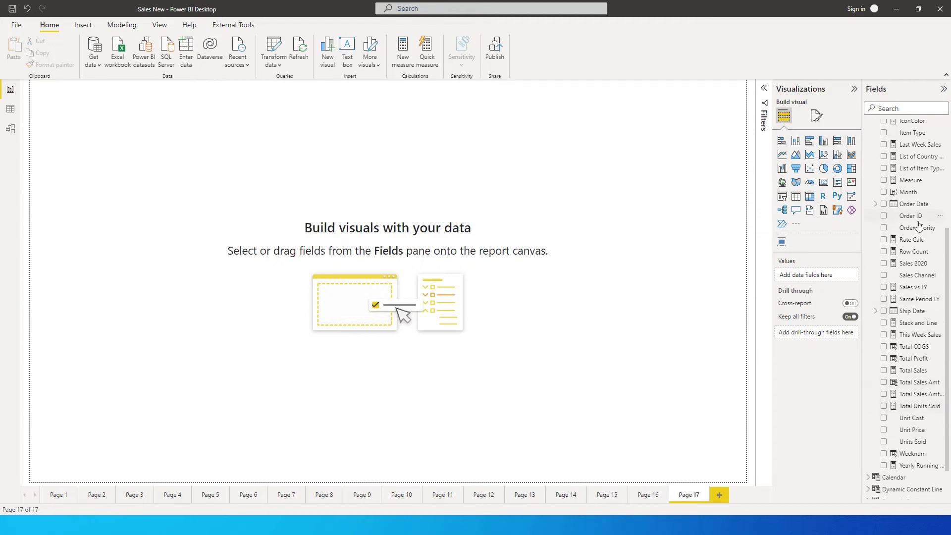
Plot Fiscal Year against the Total Sales Amt running total as a 100% stacked column chart.
scroll(919, 225, "up", 3)
scroll(908, 204, "up", 3)
left_click(891, 225)
scroll(915, 297, "down", 5)
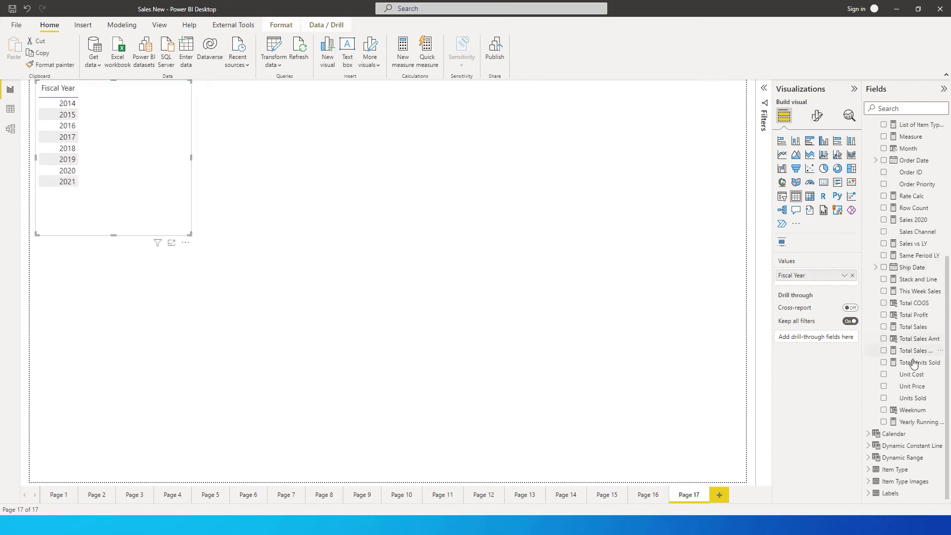
left_click(884, 350)
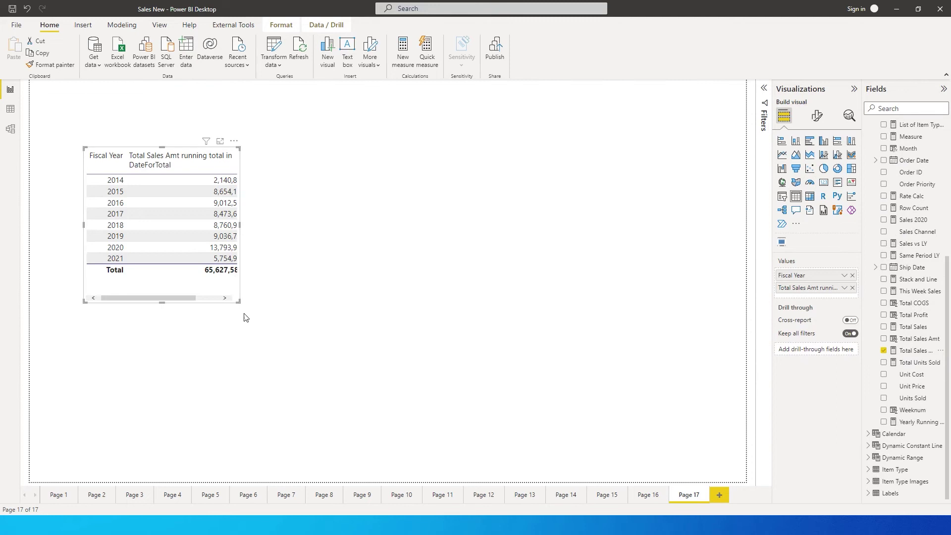
left_click(852, 142)
Enlarge and reposition the chart, and add Item Type to its legend.
left_click_drag(332, 342, 452, 408)
left_click_drag(383, 396, 424, 384)
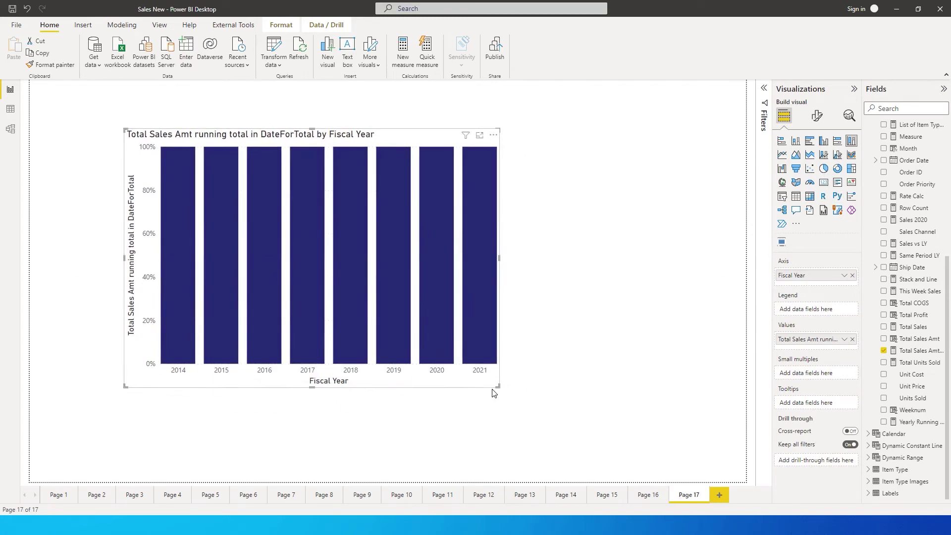
left_click_drag(502, 402, 608, 443)
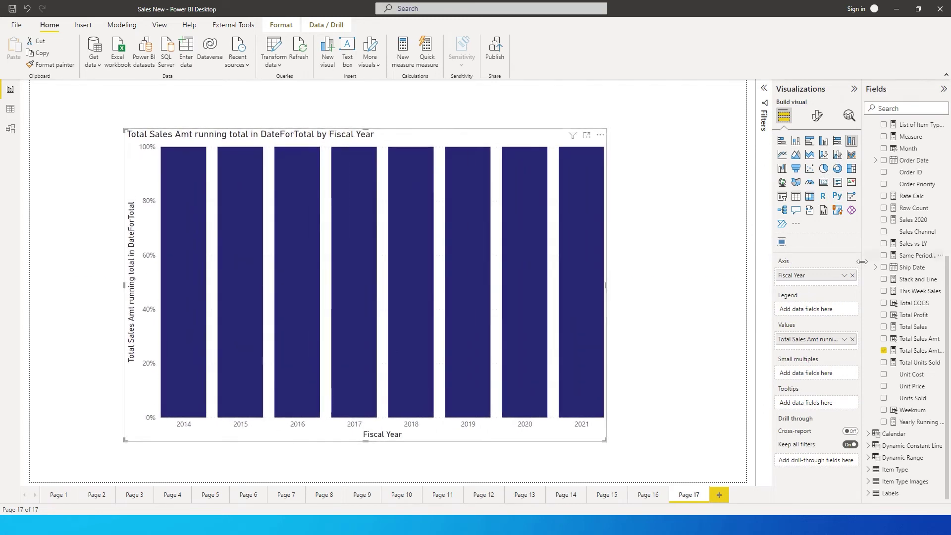
scroll(949, 305, "up", 5)
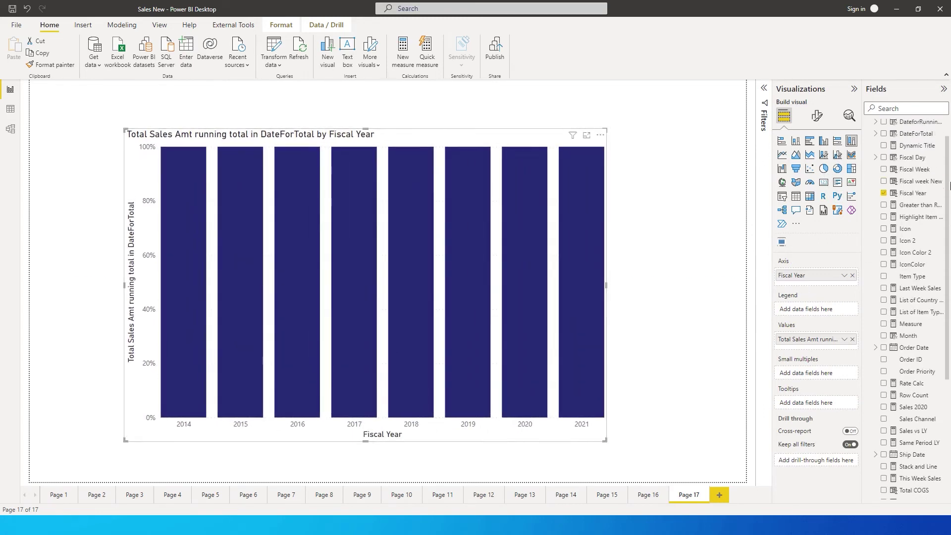
left_click_drag(918, 278, 813, 312)
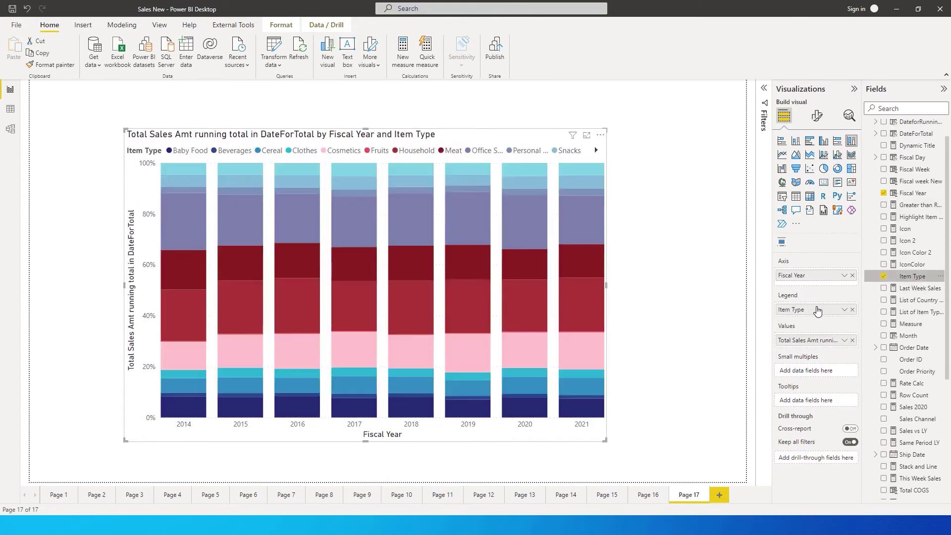
Turn on percentage data labels and stretch the chart across most of the page.
left_click(817, 116)
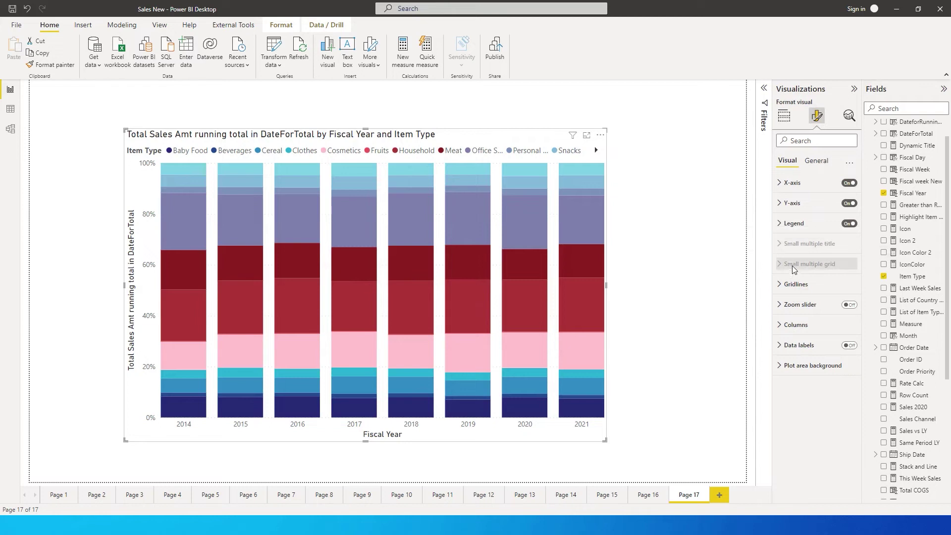
left_click(849, 346)
left_click_drag(448, 132, 393, 96)
left_click_drag(552, 405, 700, 475)
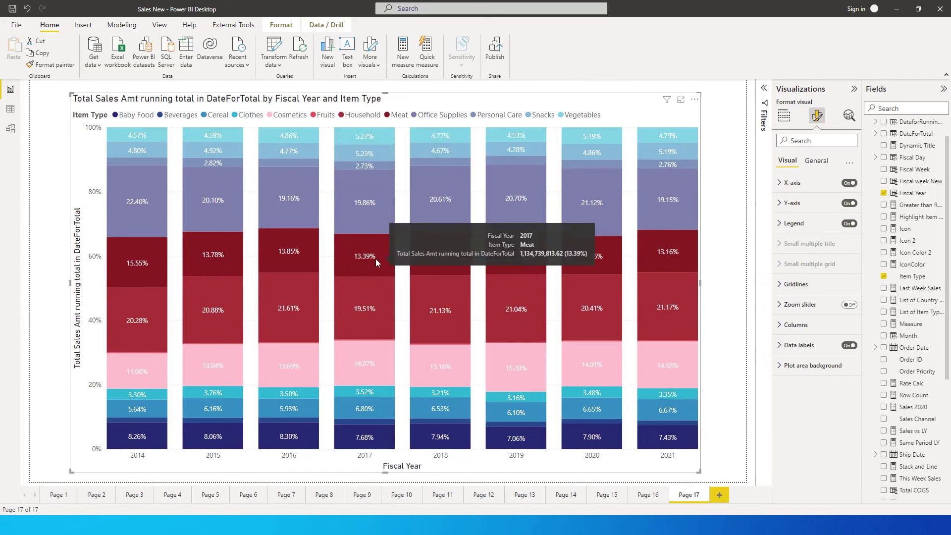
left_click(784, 115)
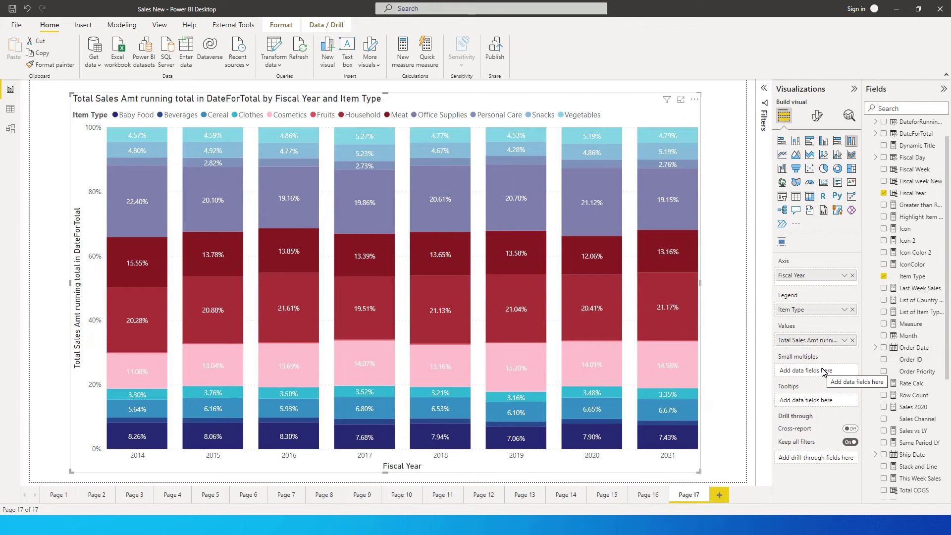
scroll(922, 150, "up", 1)
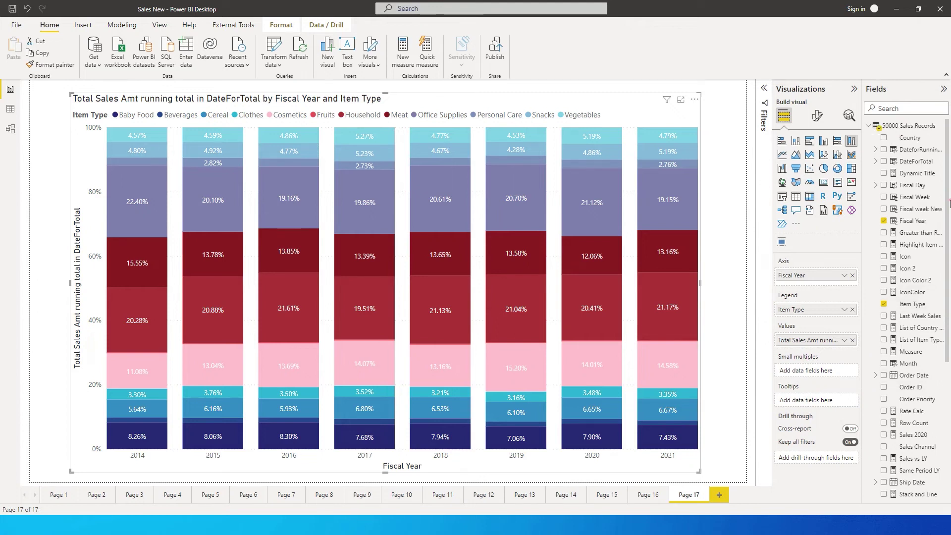
Create a new measure in the 50000 Sales Records table, beginning 'Stack Sales = Var All'.
left_click(940, 126)
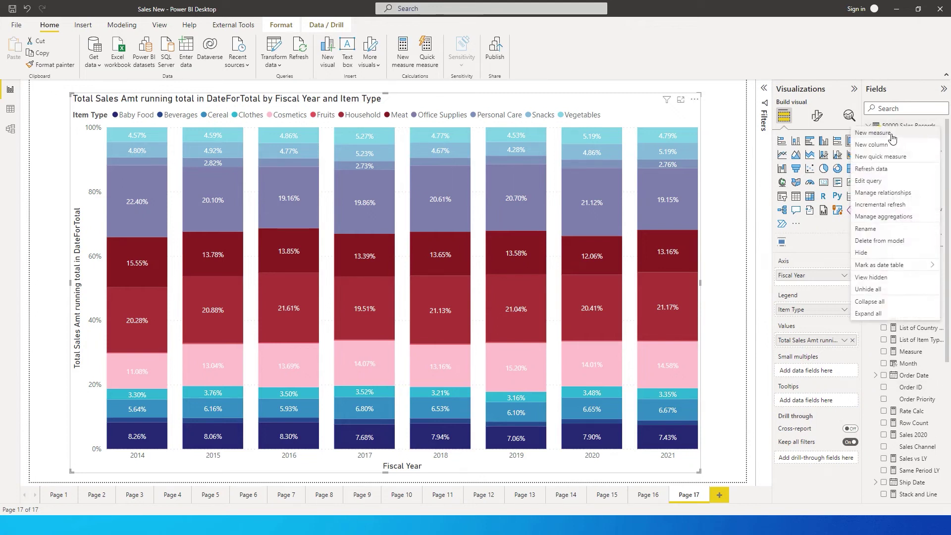
left_click(877, 147)
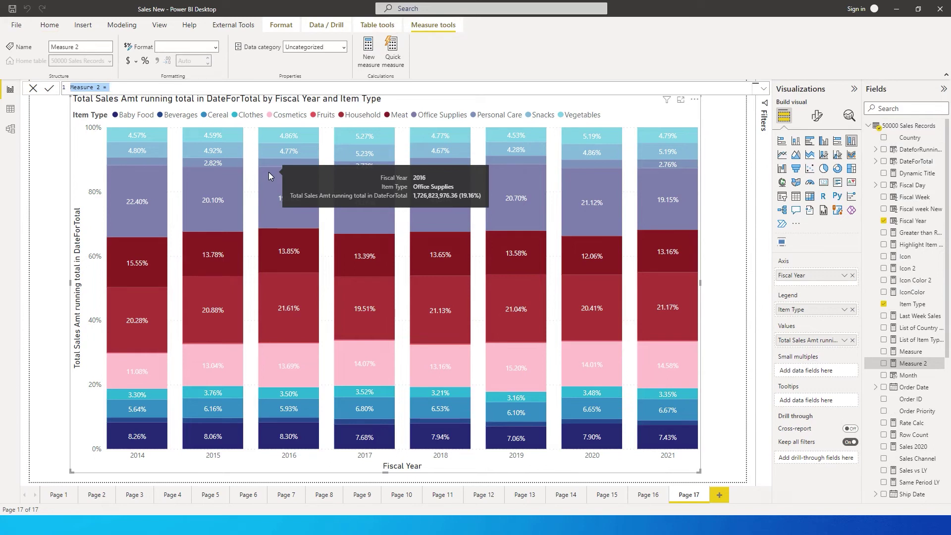
type("Stack Chart ")
type("les =")
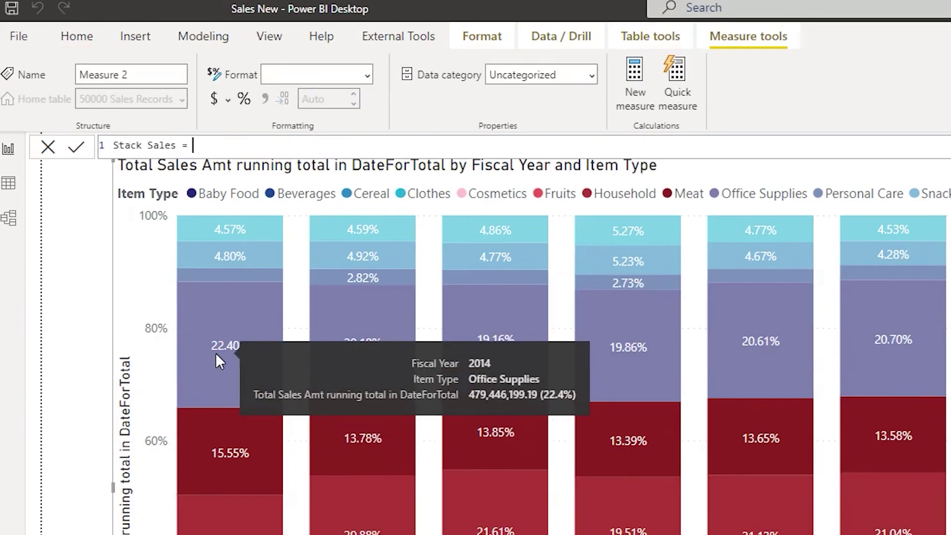
type(" Var All")
Define All_Sales as CALCULATE([Total Sales], ALLEXCEPT('50000 Sales Records'.
key("BackSpace")
type("_Sales = CALCULATE(")
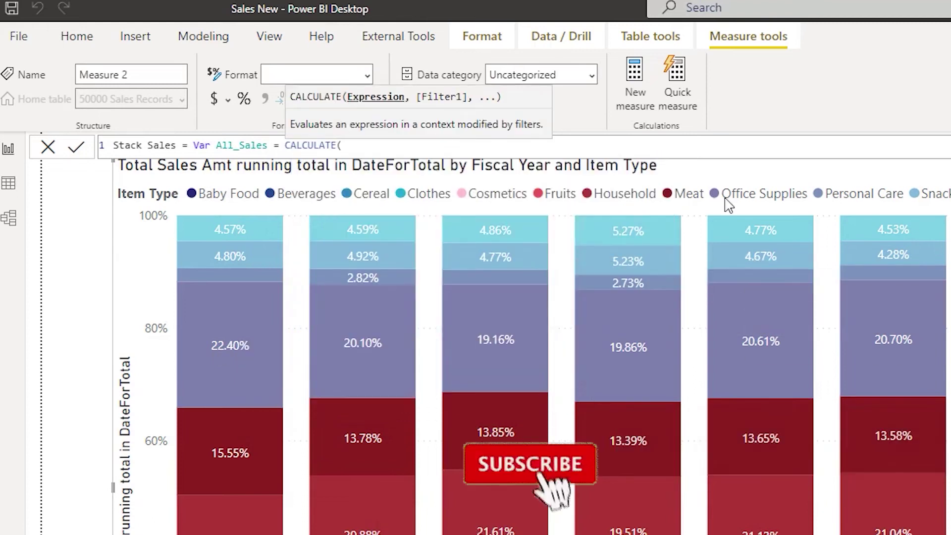
type("tot")
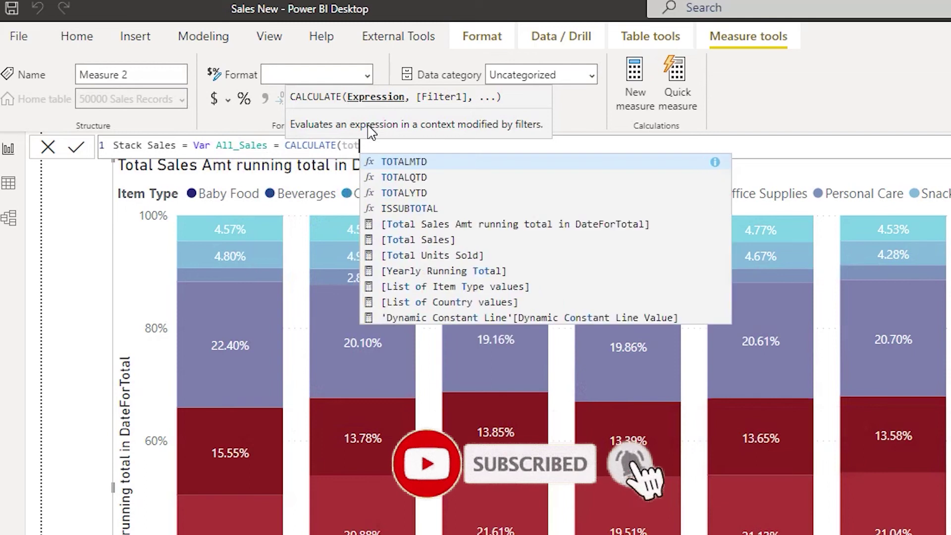
key("Down")
key("Down")
key("Down")
key("Down")
key("Down")
key("Tab")
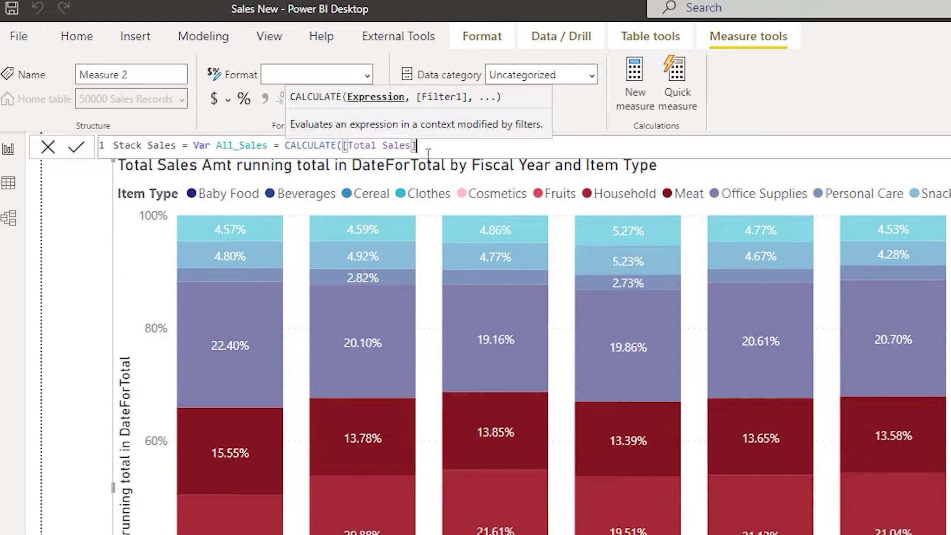
type(", ")
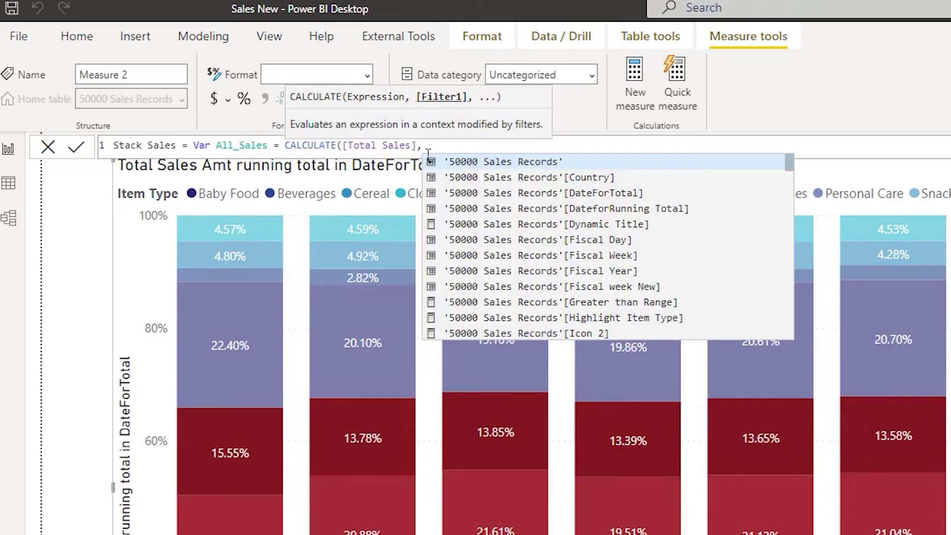
type("ALL")
key("Down")
key("Tab")
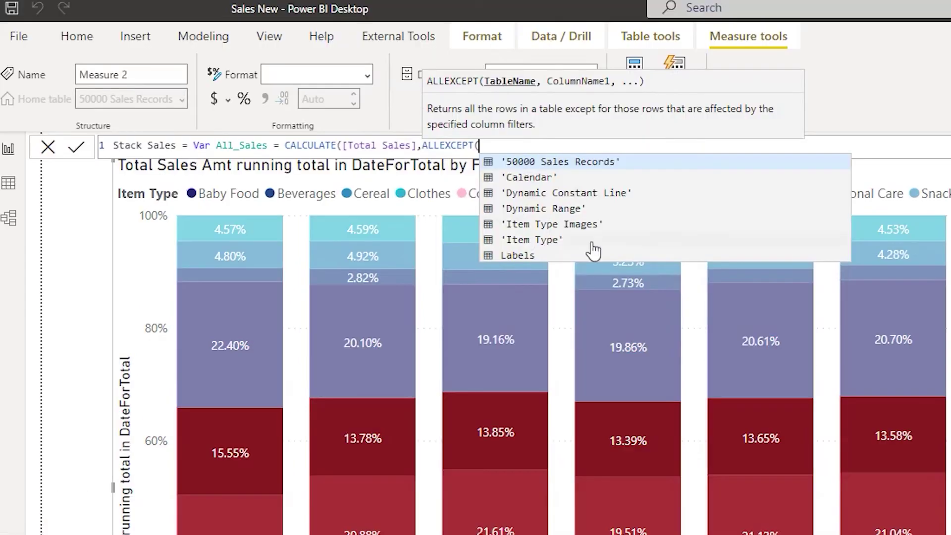
left_click(572, 167)
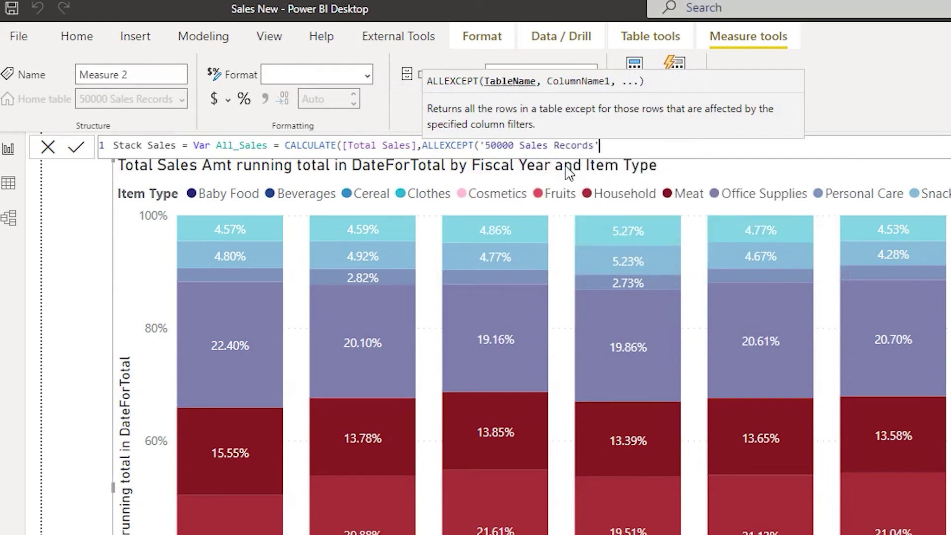
Keep Fiscal Year in ALLEXCEPT, close the CALCULATE, and add a Return line.
type(",")
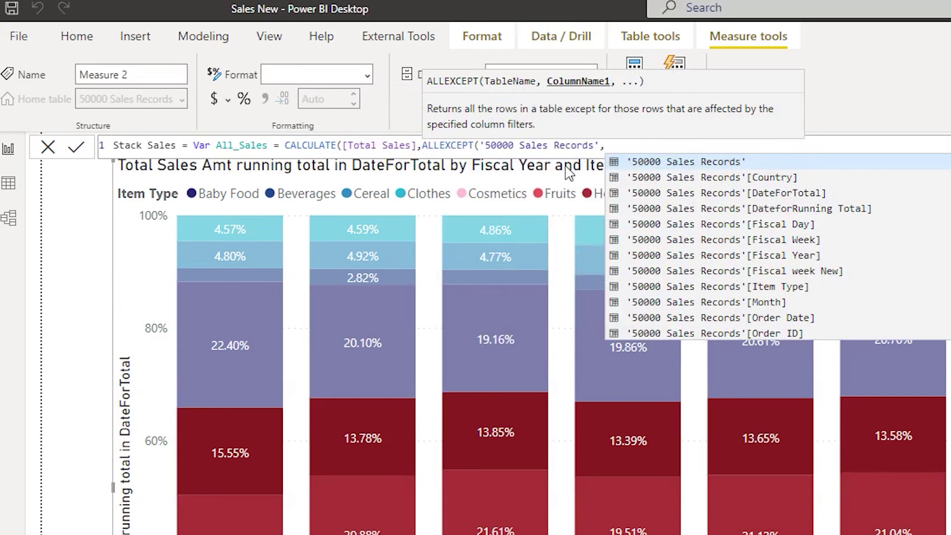
key("Down")
key("Down")
key("Down")
key("Down")
key("Down")
key("Down")
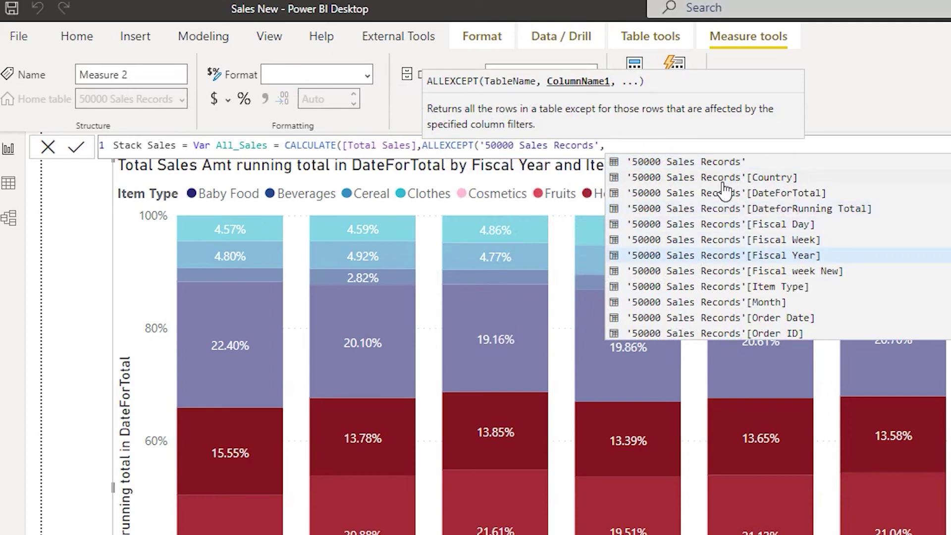
key("Tab")
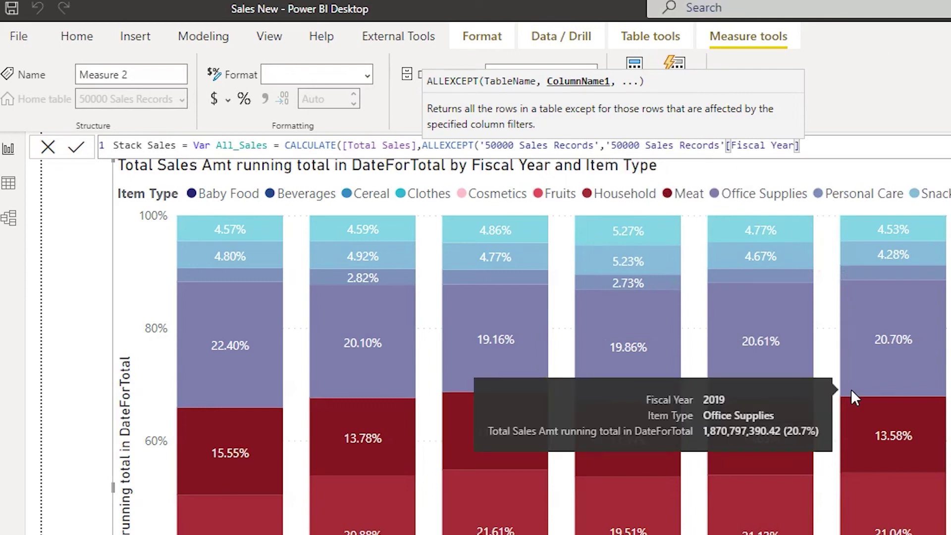
type("))")
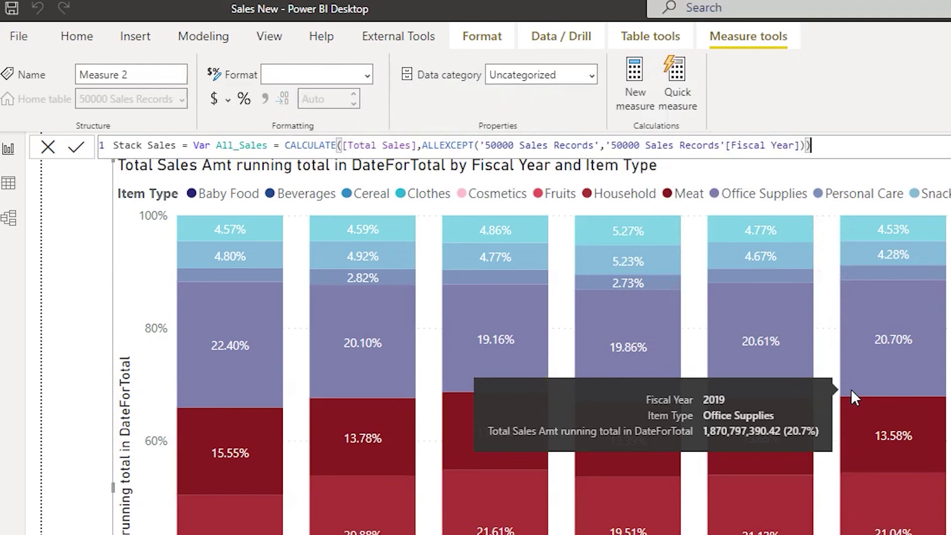
key("shift+Return")
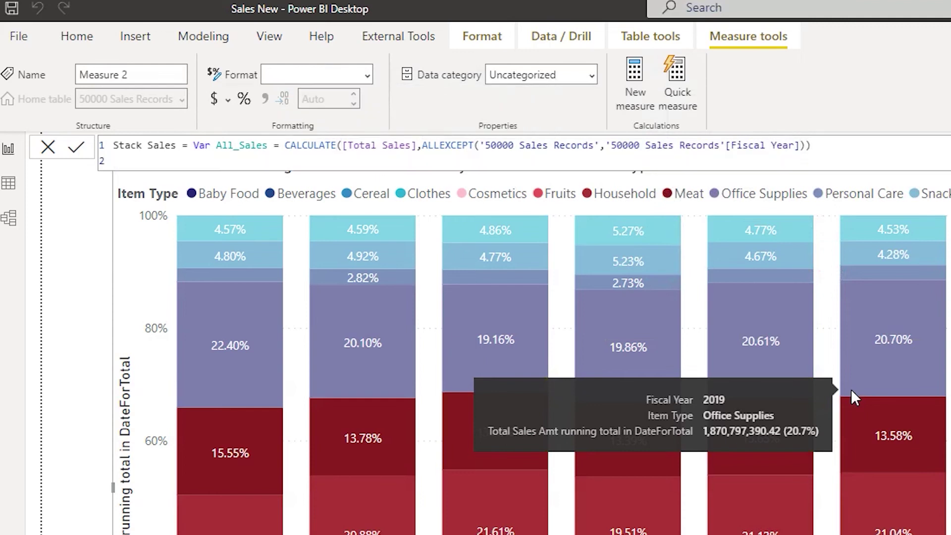
type("Return")
key("shift+Return")
Return DIVIDE([Total Sales],All_Sales) to finish the Stack Sales measure, then add Page 18.
type("Dvi")
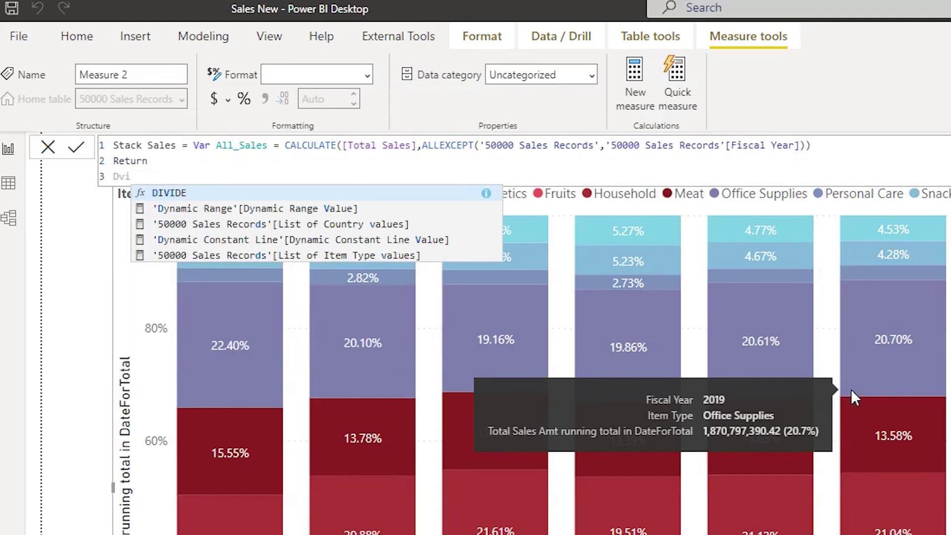
key("Tab")
key("Return")
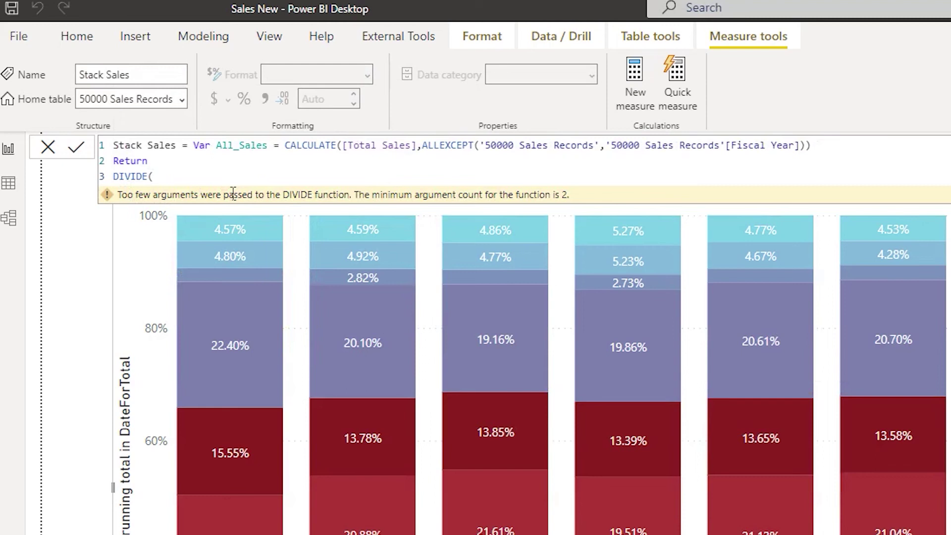
type("total")
key("Down")
key("Down")
key("Down")
key("Down")
key("Down")
key("Tab")
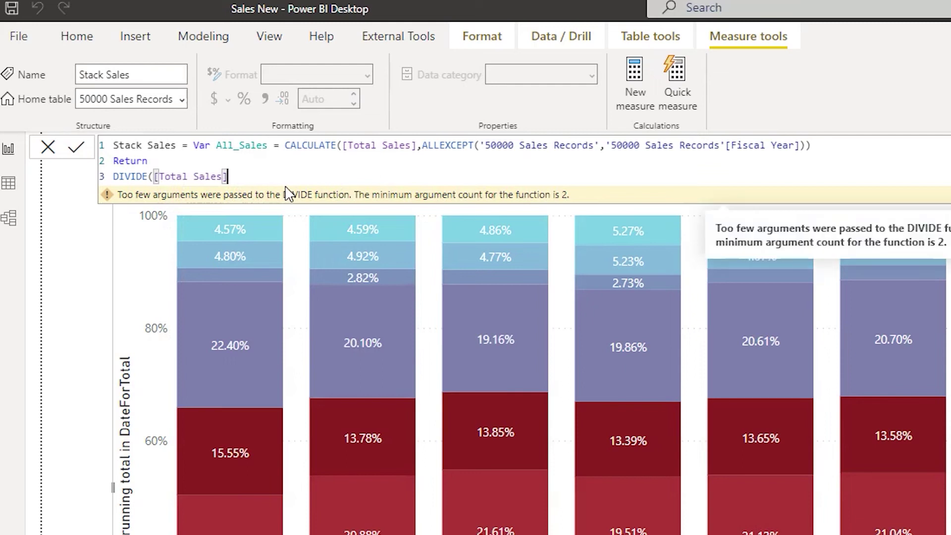
type(",")
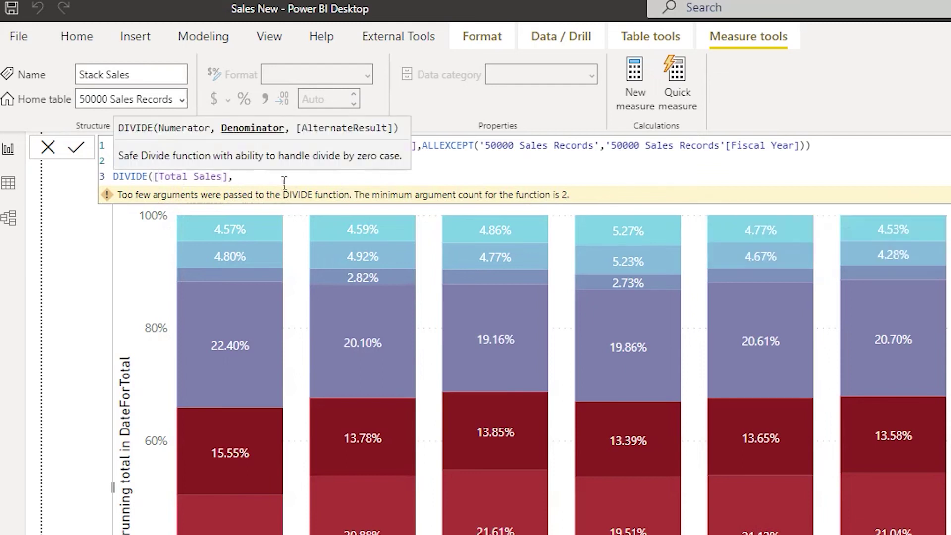
type("All_Sales")
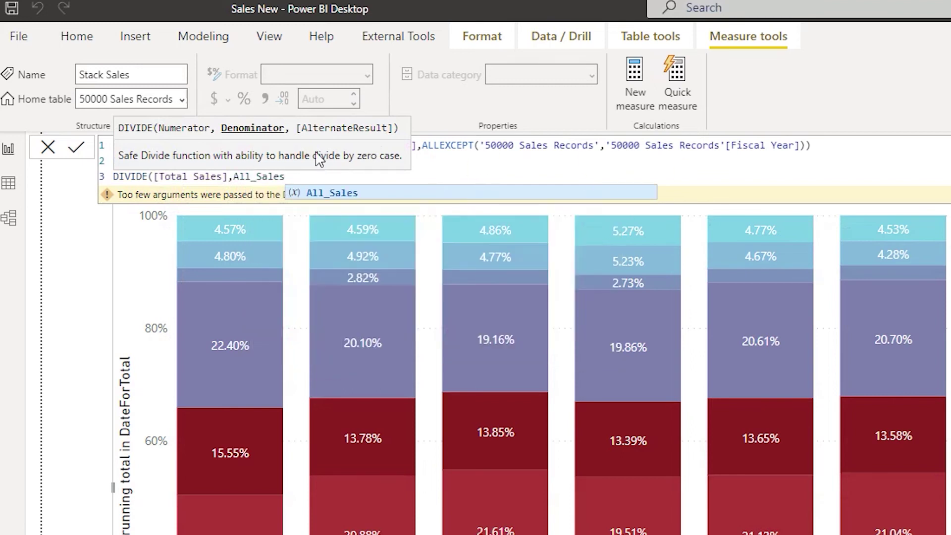
key("Escape")
key("Escape")
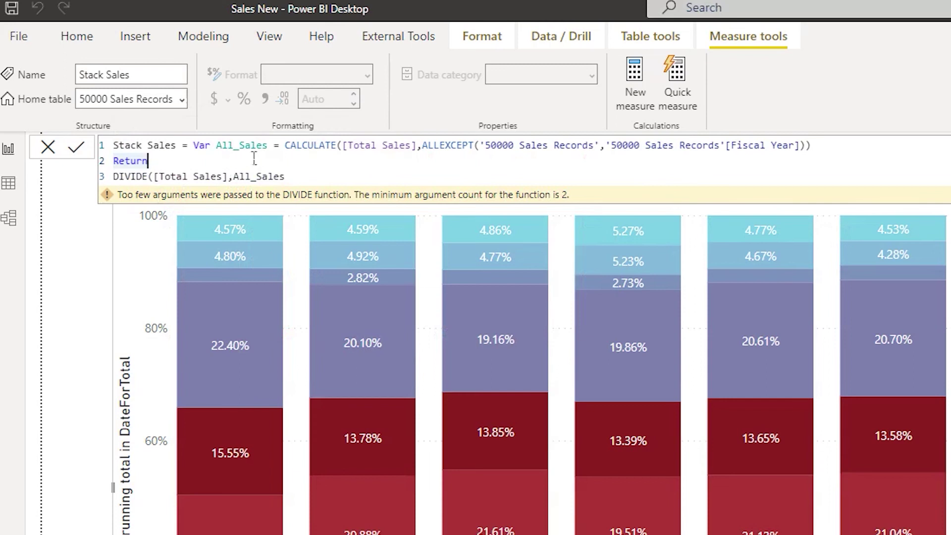
type(")")
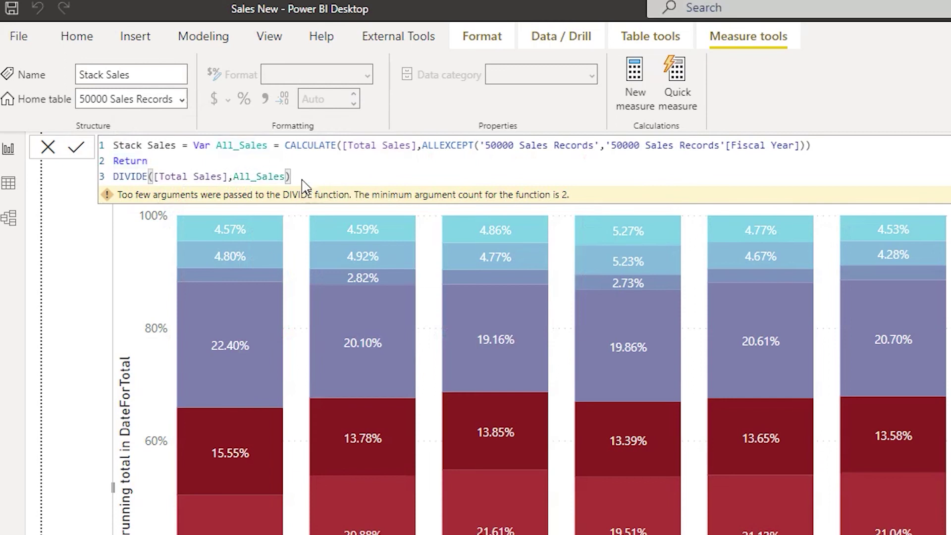
key("Return")
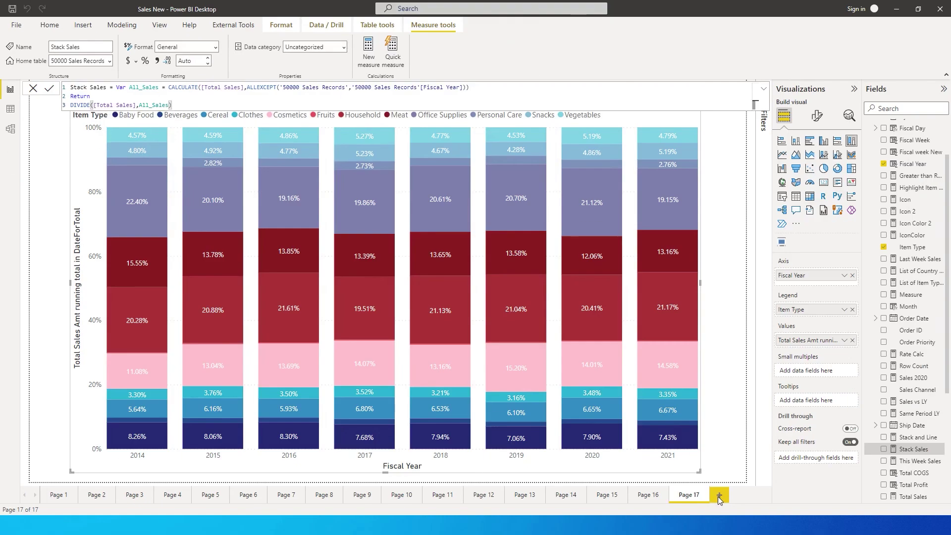
left_click(718, 495)
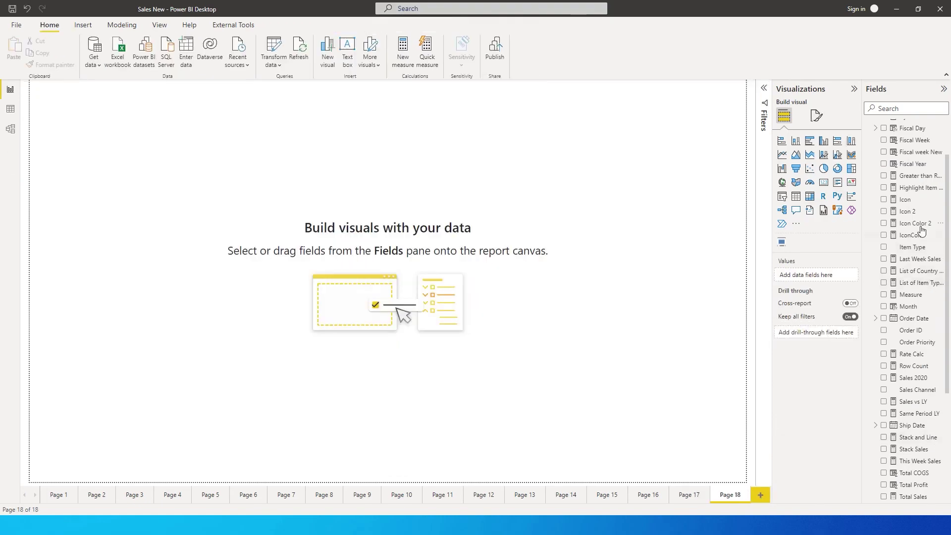
Place a large line and stacked column chart on Page 18 with Fiscal Year as shared axis.
left_click(824, 156)
left_click_drag(152, 178, 192, 218)
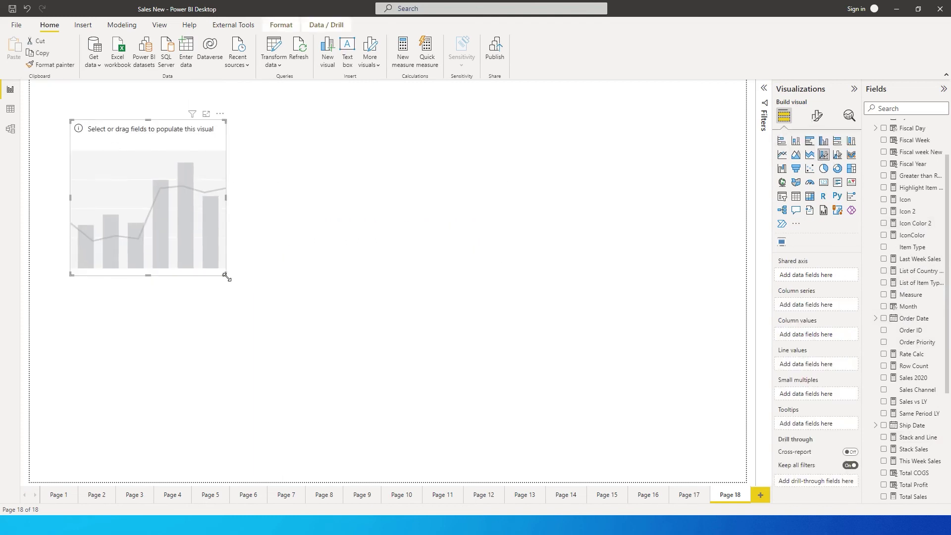
left_click_drag(226, 275, 659, 445)
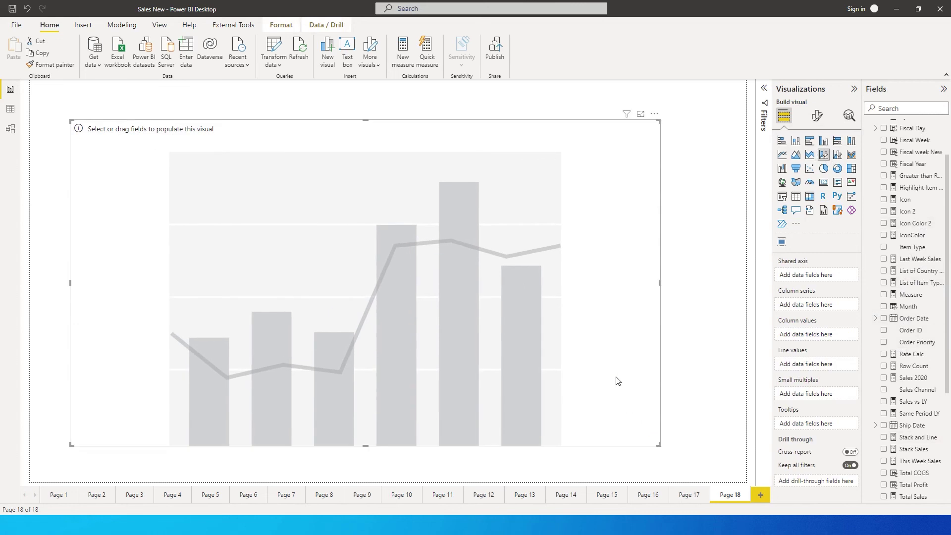
left_click_drag(617, 380, 622, 371)
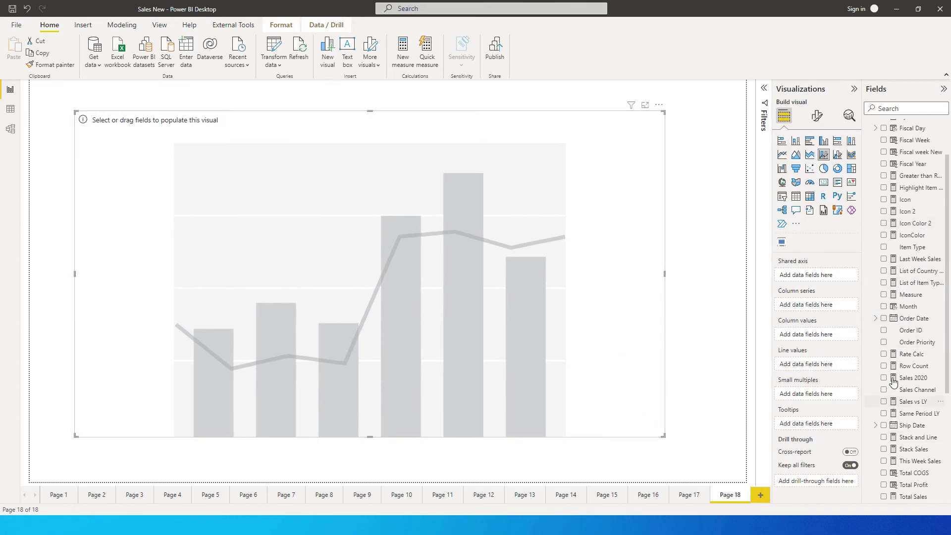
left_click_drag(914, 165, 814, 281)
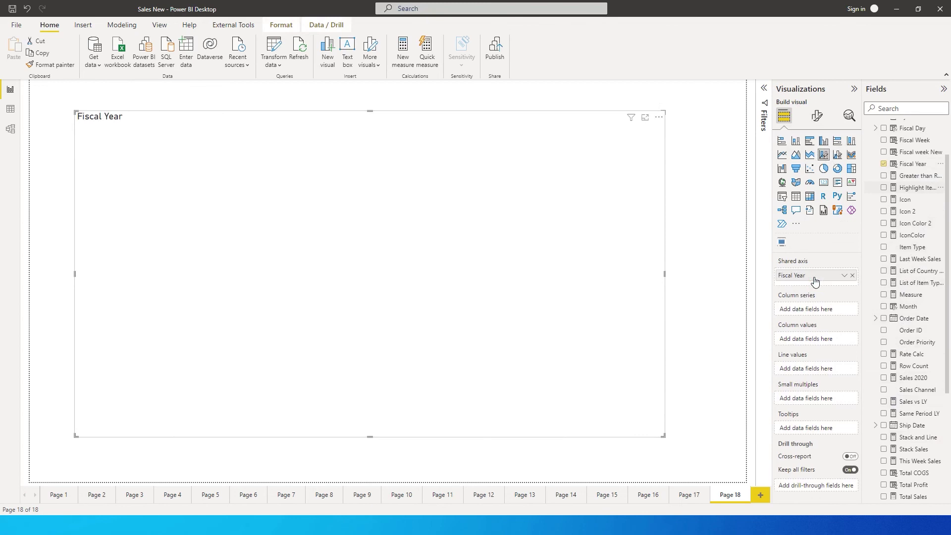
Add the Stack Sales measure as the chart's column values and shift the chart slightly down.
left_click(916, 450)
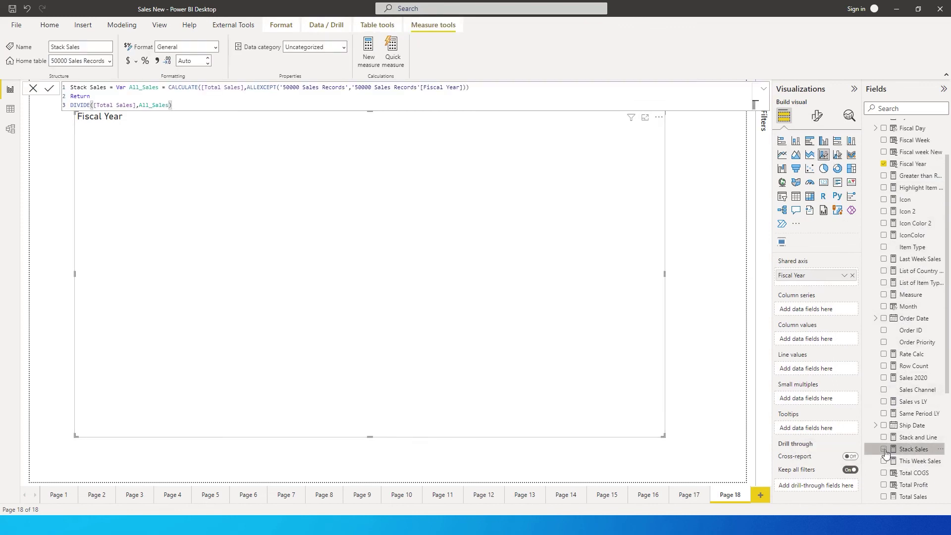
left_click(884, 450)
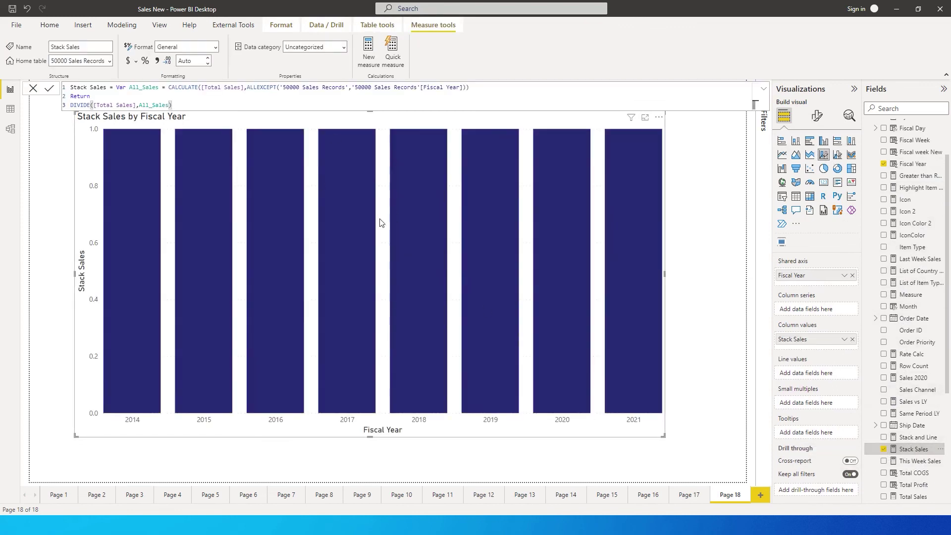
left_click_drag(586, 437, 586, 446)
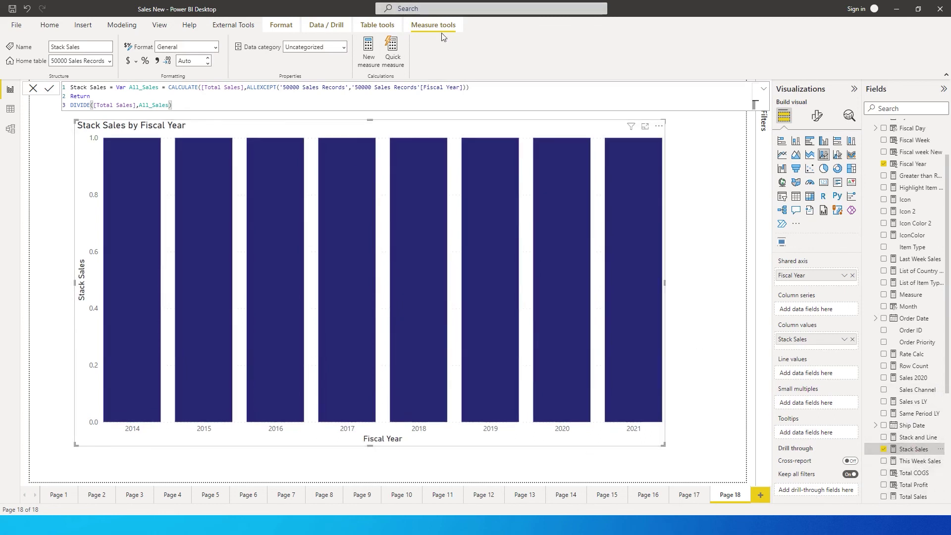
Format Stack Sales as a percentage and put Item Type in the Column series.
left_click(146, 63)
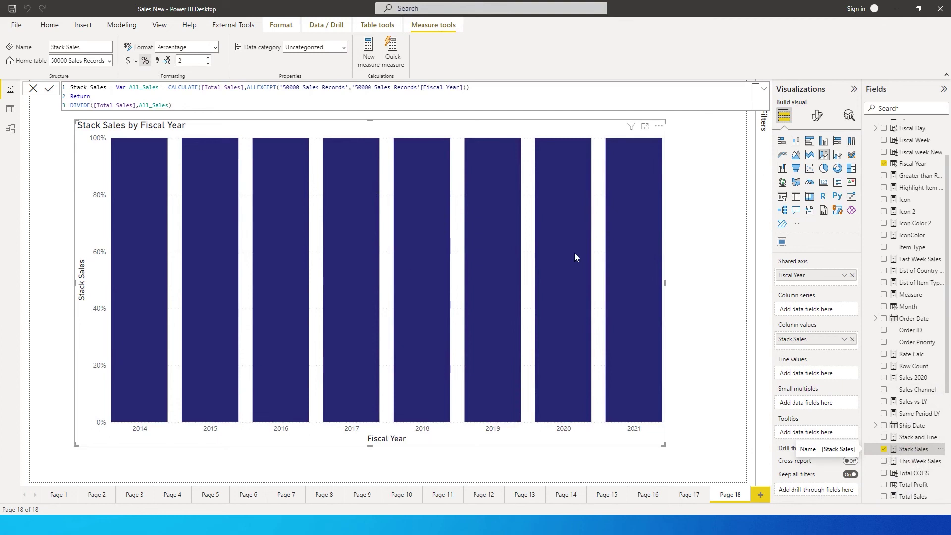
scroll(945, 297, "up", 3)
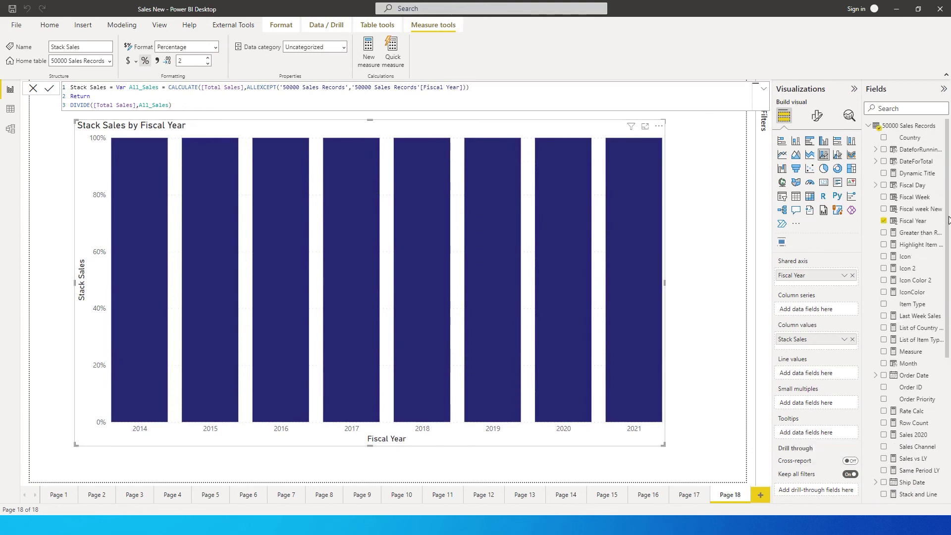
left_click_drag(918, 306, 817, 310)
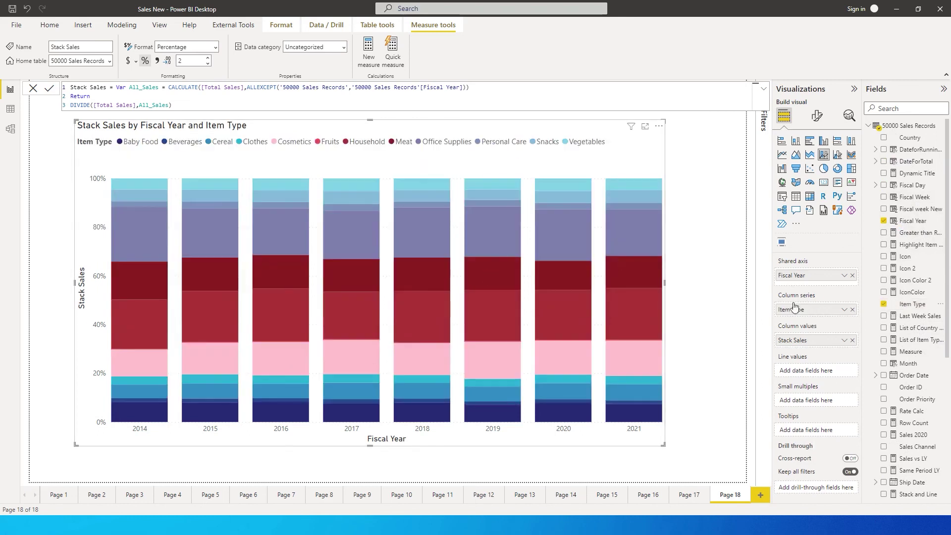
Turn on percentage data labels for the Item Type segments, then make the chart taller and nudge it up-left.
left_click(817, 118)
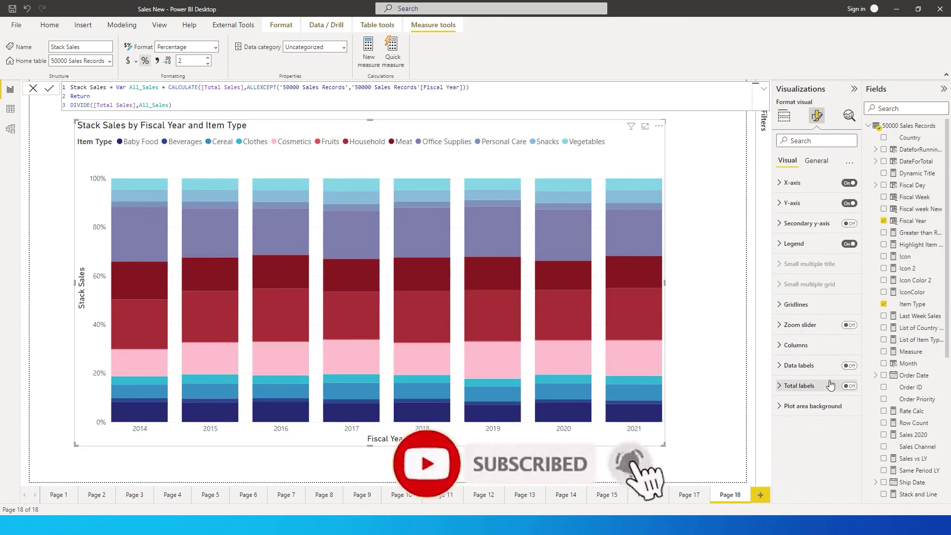
left_click(848, 366)
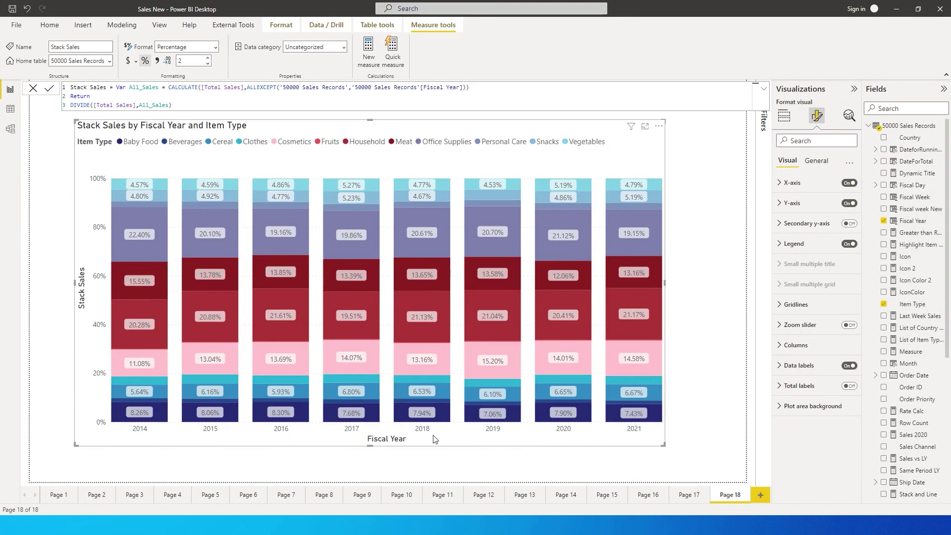
left_click_drag(370, 445, 365, 480)
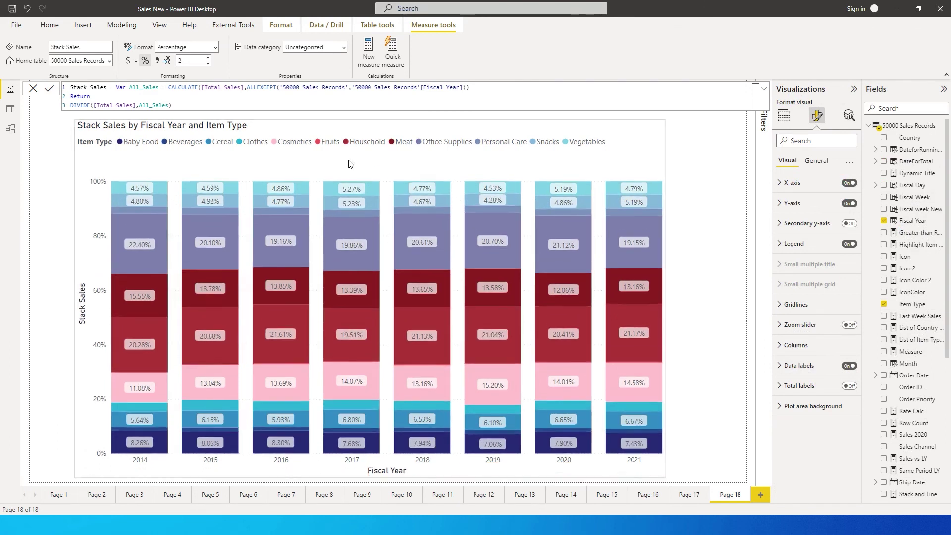
left_click_drag(348, 163, 343, 155)
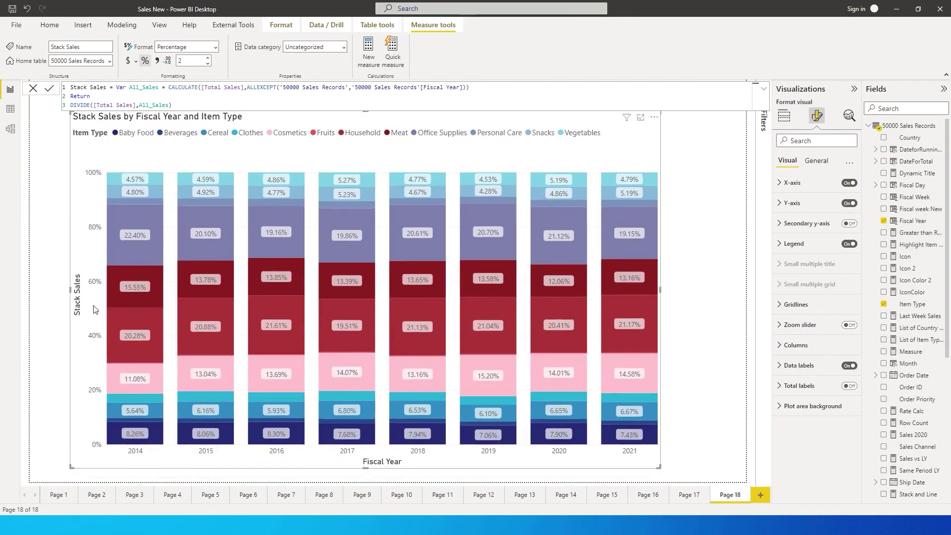
mouse_move(137, 208)
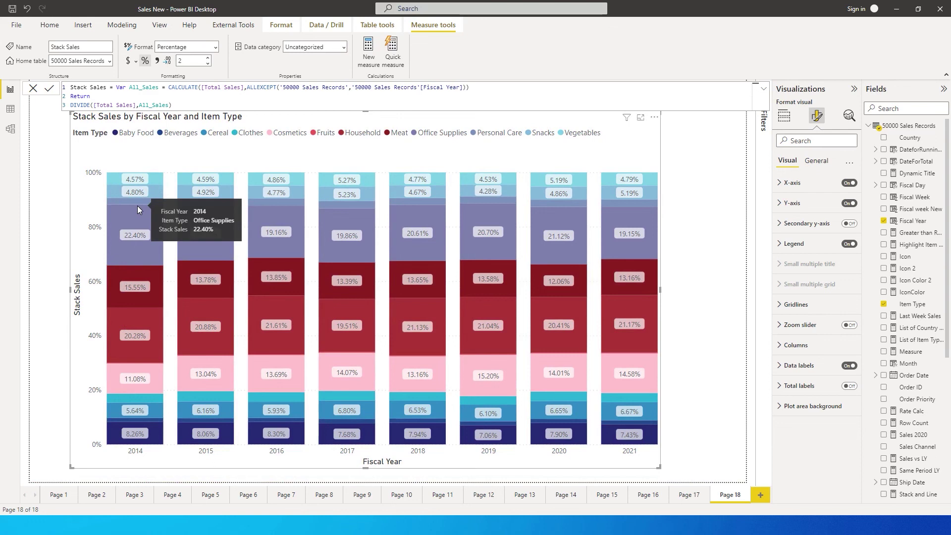
key("Escape")
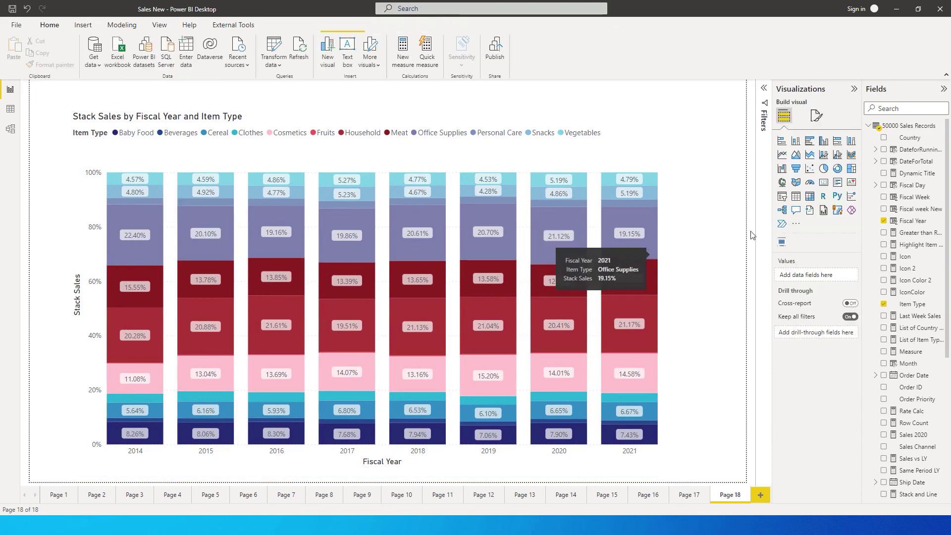
Add Total Units Sold to the chart's Line values so it plots over the stacked Stack Sales columns.
left_click(636, 152)
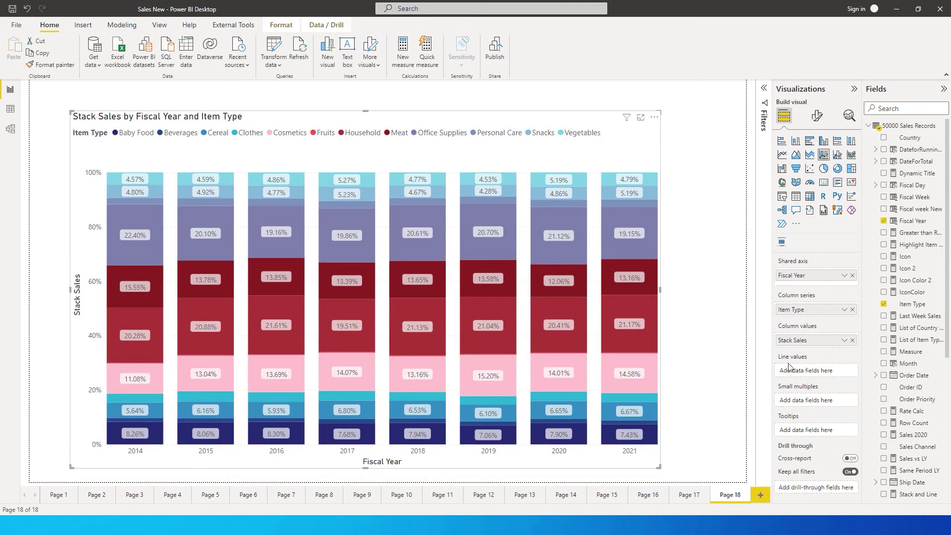
left_click_drag(948, 248, 949, 355)
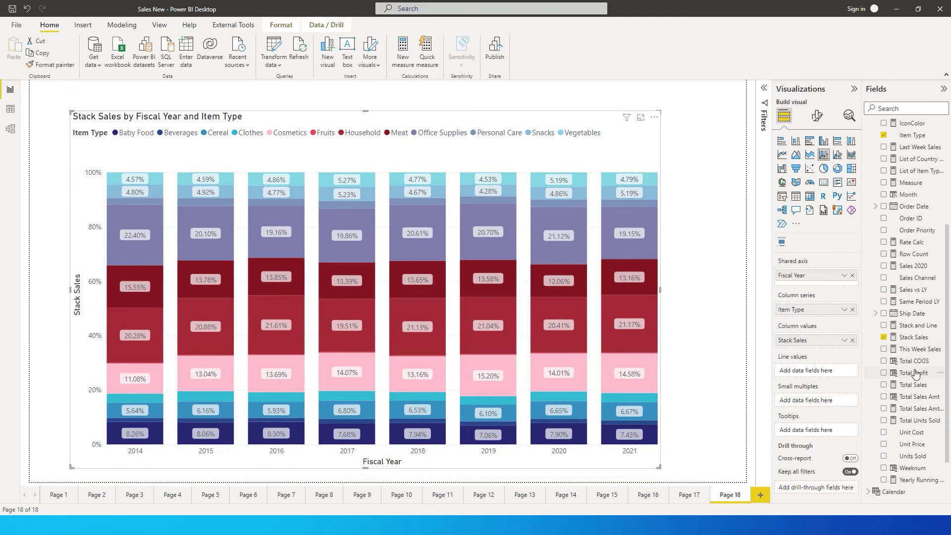
left_click_drag(916, 421, 816, 371)
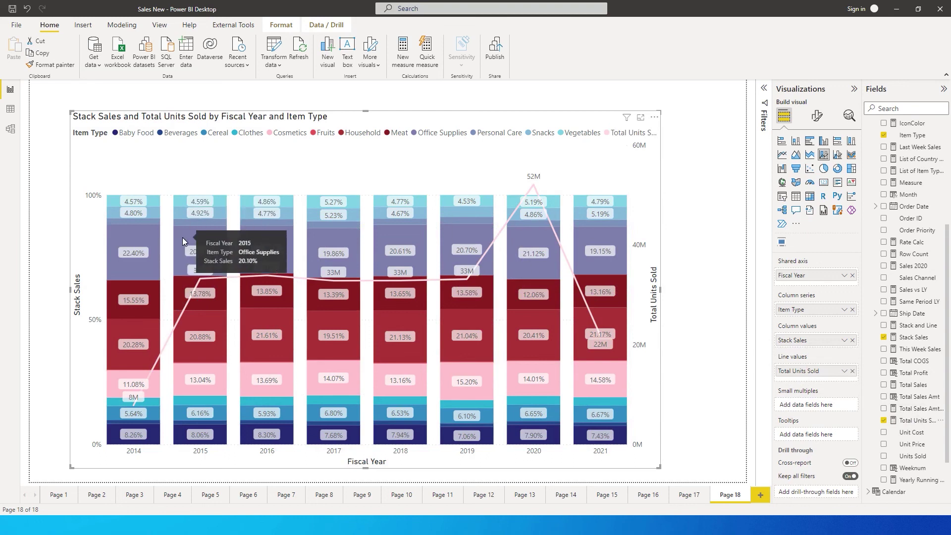
left_click(914, 337)
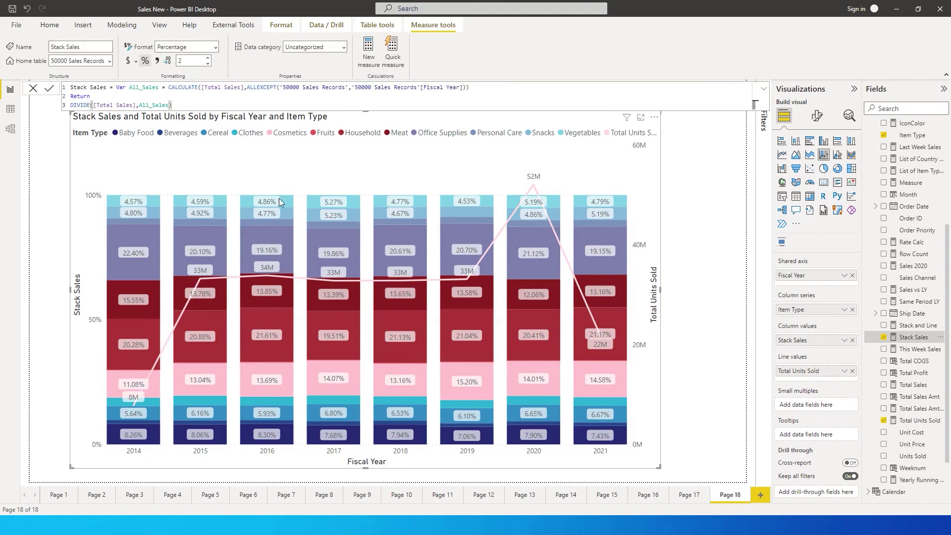
left_click_drag(163, 106, 60, 83)
key("Escape")
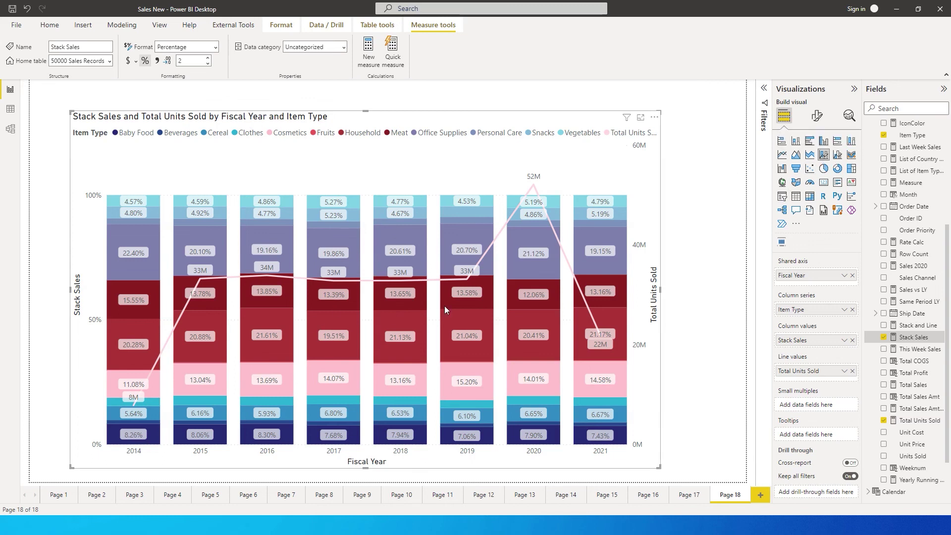
mouse_move(587, 284)
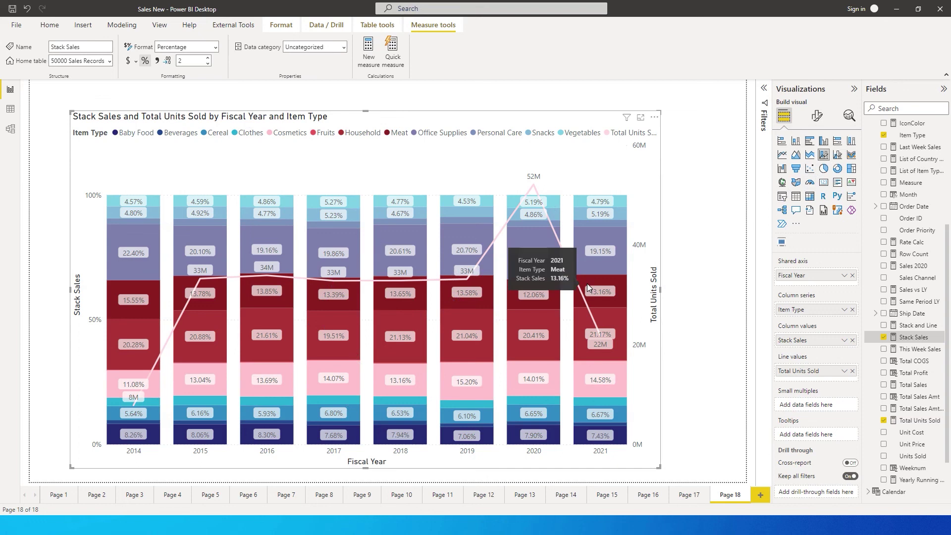